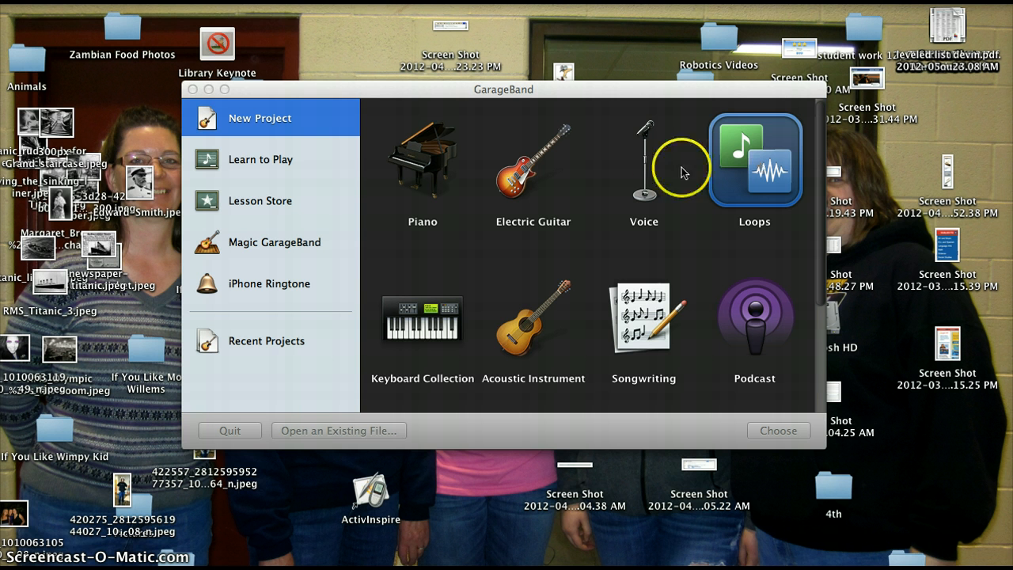
Create a new project from the Loops template, named with the student's first name followed by "poem"
{"action": "double_click", "coordinate": [772, 184]}
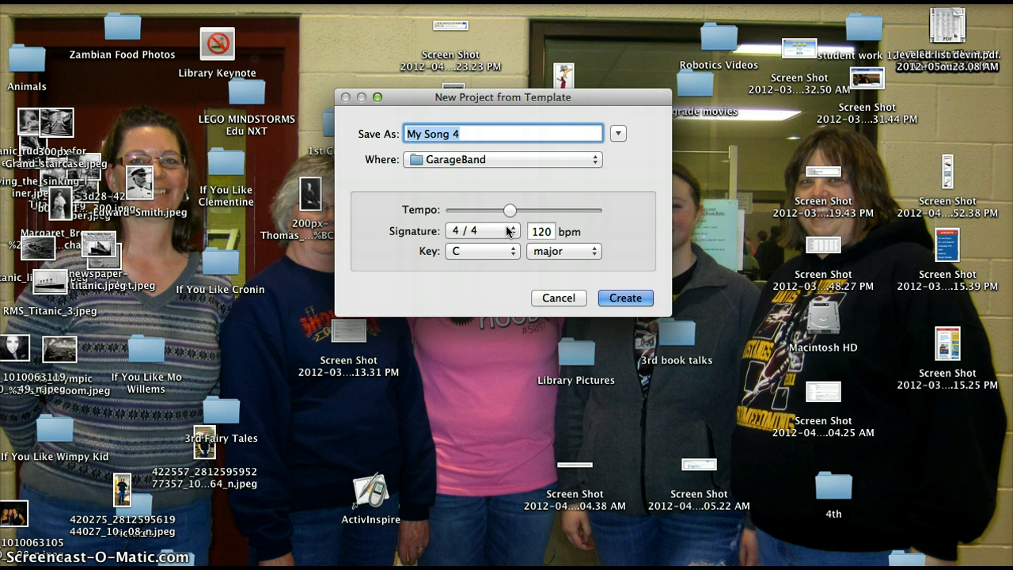
{"action": "type", "text": "alyssa poem"}
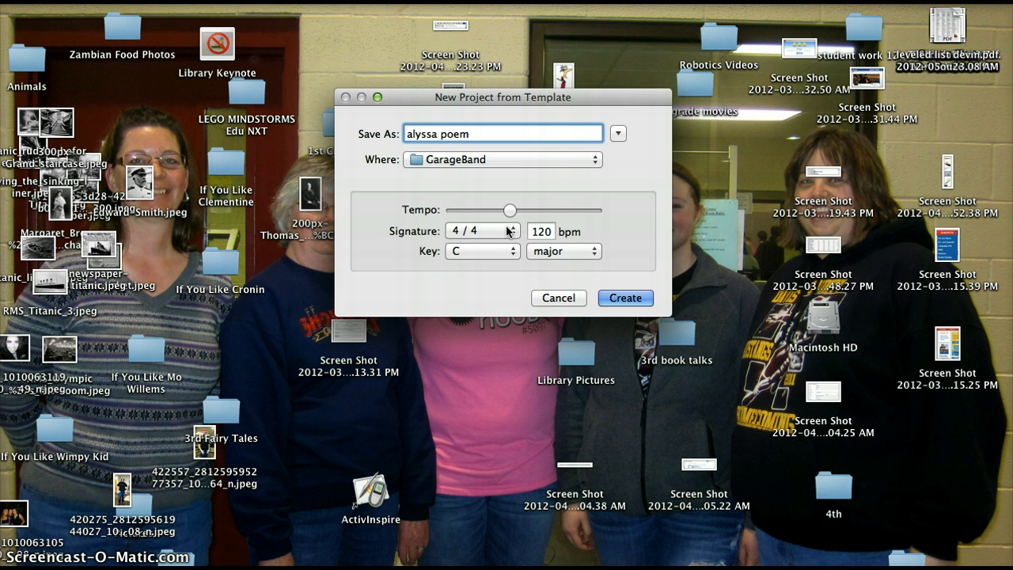
{"action": "key", "text": "Return"}
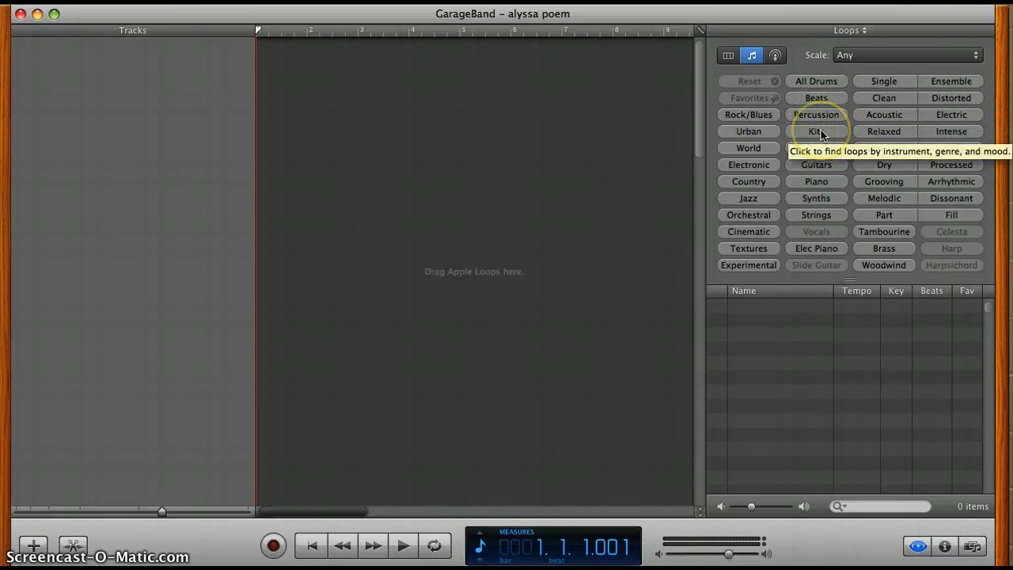
Filter the loops to All Drums and browse the list as far as the Natural Drum Kit loops
{"action": "left_click", "coordinate": [816, 87]}
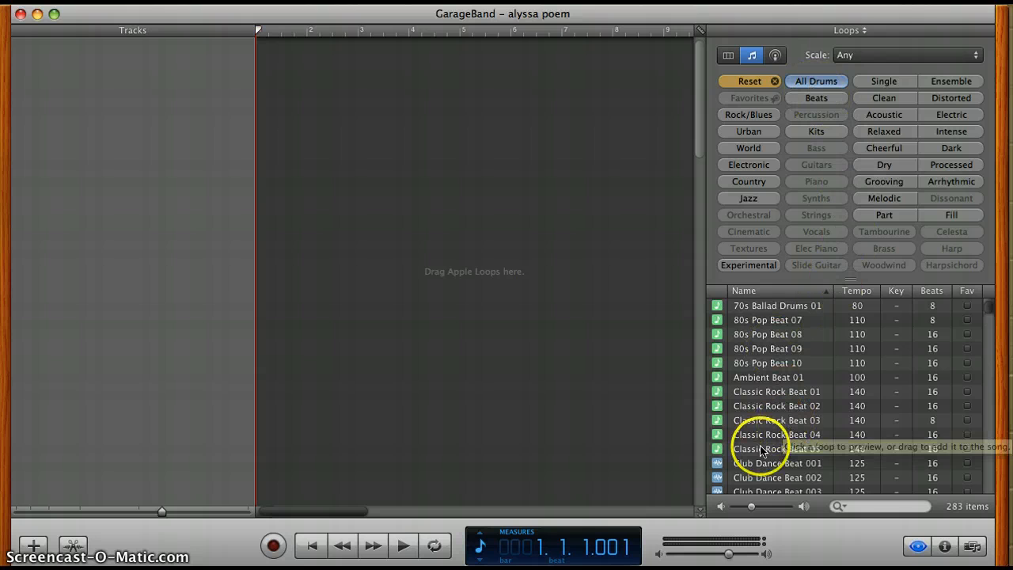
{"action": "scroll", "coordinate": [766, 427], "scroll_direction": "down", "scroll_amount": 3}
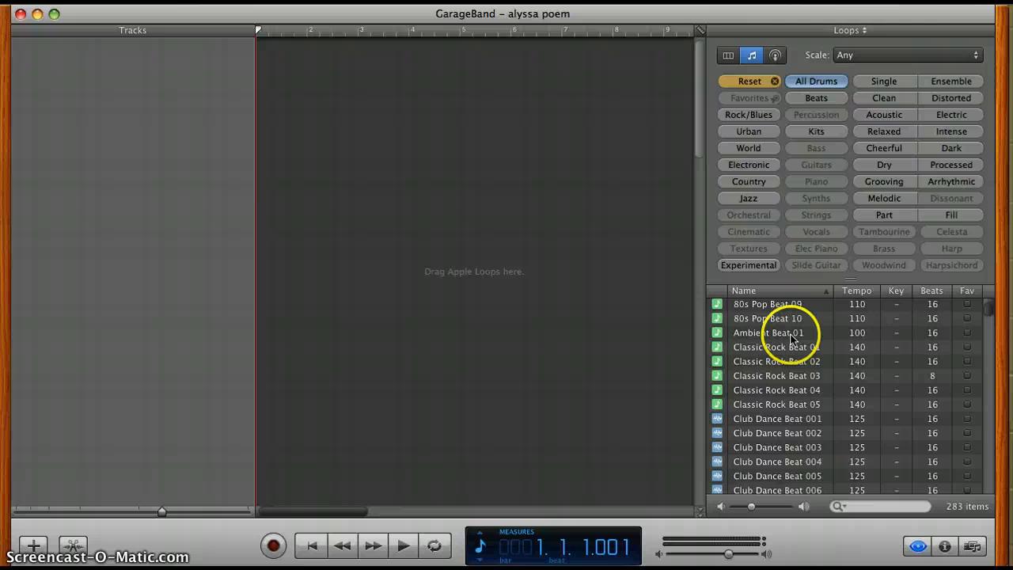
{"action": "left_click_drag", "start_coordinate": [988, 307], "coordinate": [989, 318]}
{"action": "left_click", "coordinate": [988, 367]}
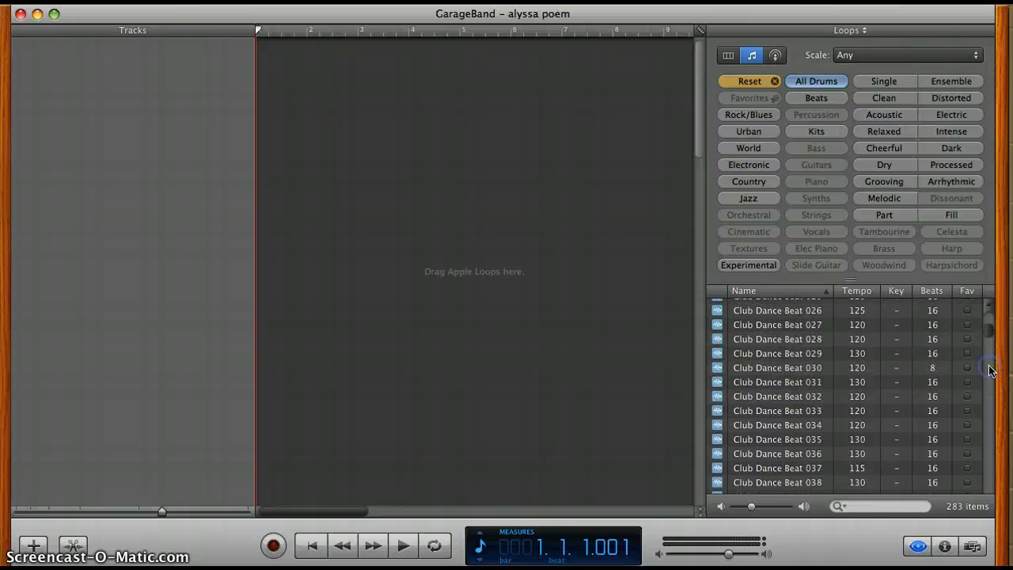
{"action": "left_click", "coordinate": [990, 354]}
{"action": "scroll", "coordinate": [764, 429], "scroll_direction": "down", "scroll_amount": 10}
Preview the Natural Drum Kit 01 loop and add it to the timeline at measure 1 on a new track
{"action": "left_click", "coordinate": [764, 425]}
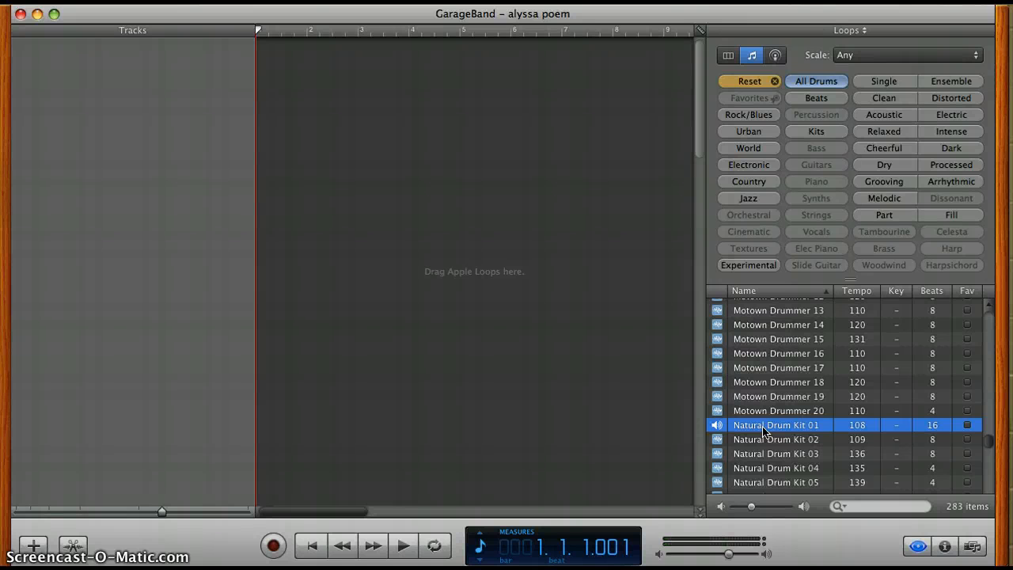
{"action": "left_click", "coordinate": [764, 429]}
{"action": "left_click", "coordinate": [765, 430]}
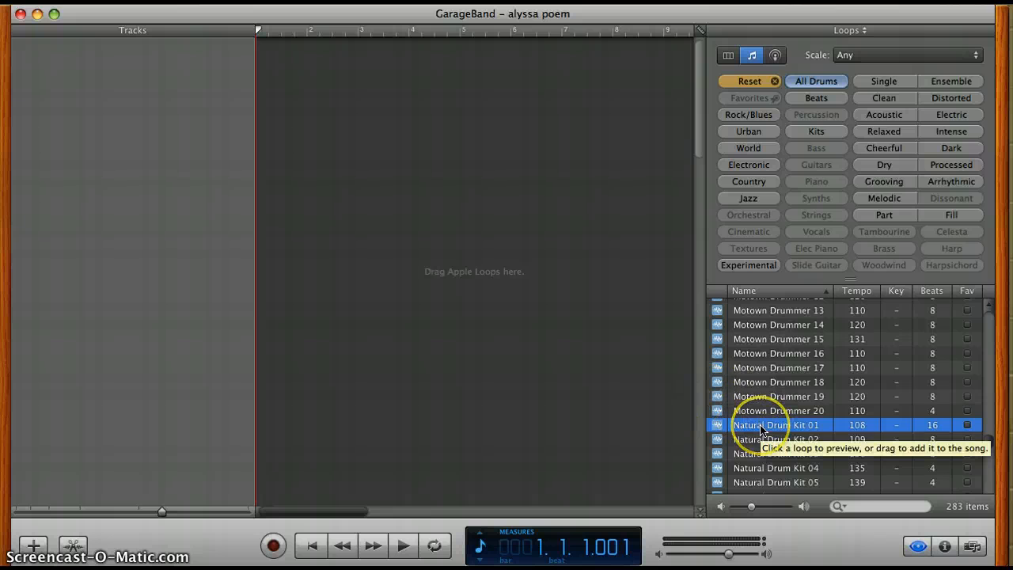
{"action": "left_click_drag", "start_coordinate": [762, 430], "coordinate": [266, 60]}
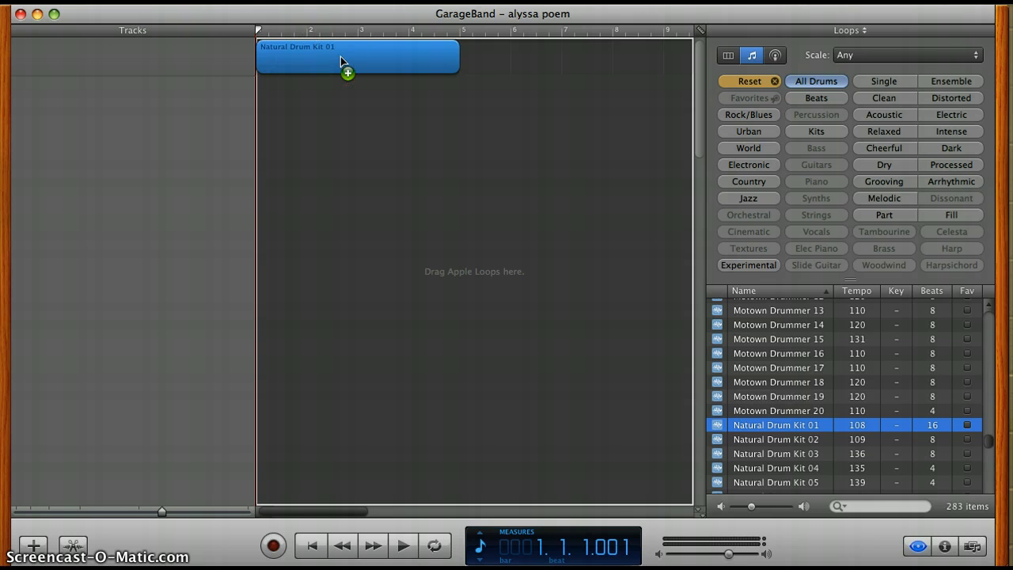
{"action": "left_click_drag", "start_coordinate": [341, 56], "coordinate": [341, 56]}
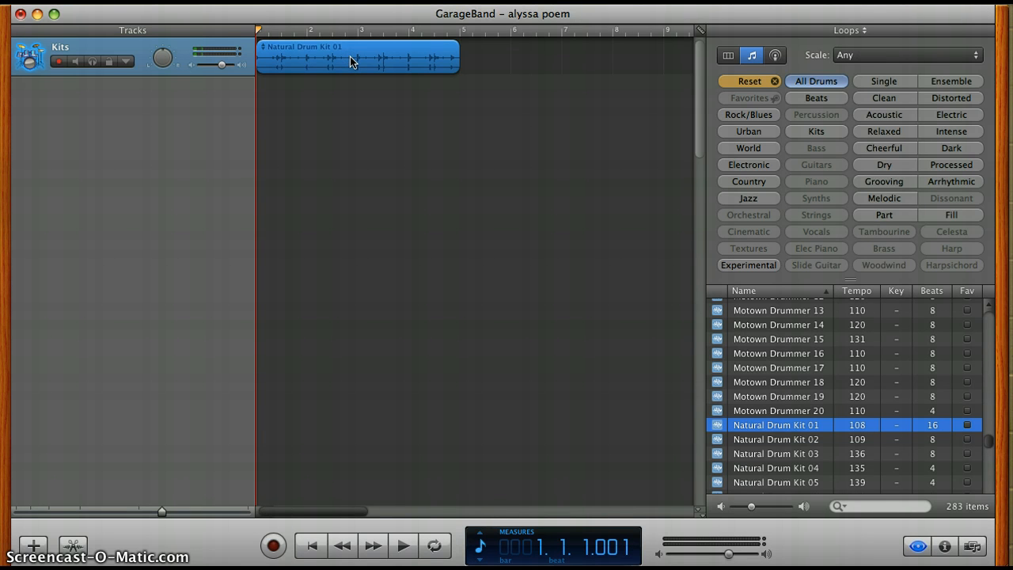
Copy the Natural Drum Kit 01 region and paste it repeatedly end to end, filling the track up to measure 21
{"action": "left_click", "coordinate": [373, 57]}
{"action": "left_click", "coordinate": [471, 56]}
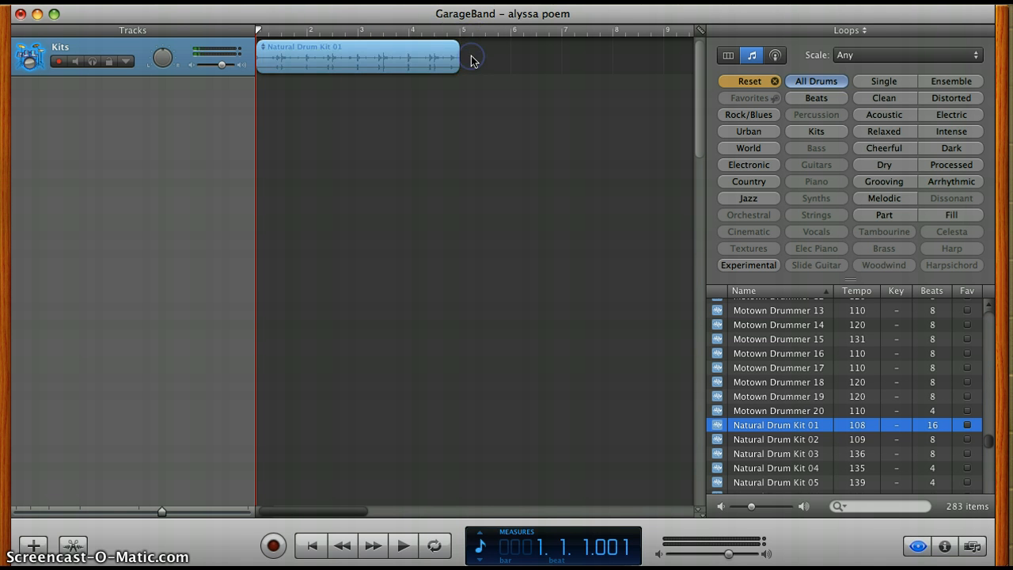
{"action": "key", "text": "super+v"}
{"action": "left_click_drag", "start_coordinate": [390, 49], "coordinate": [369, 50]}
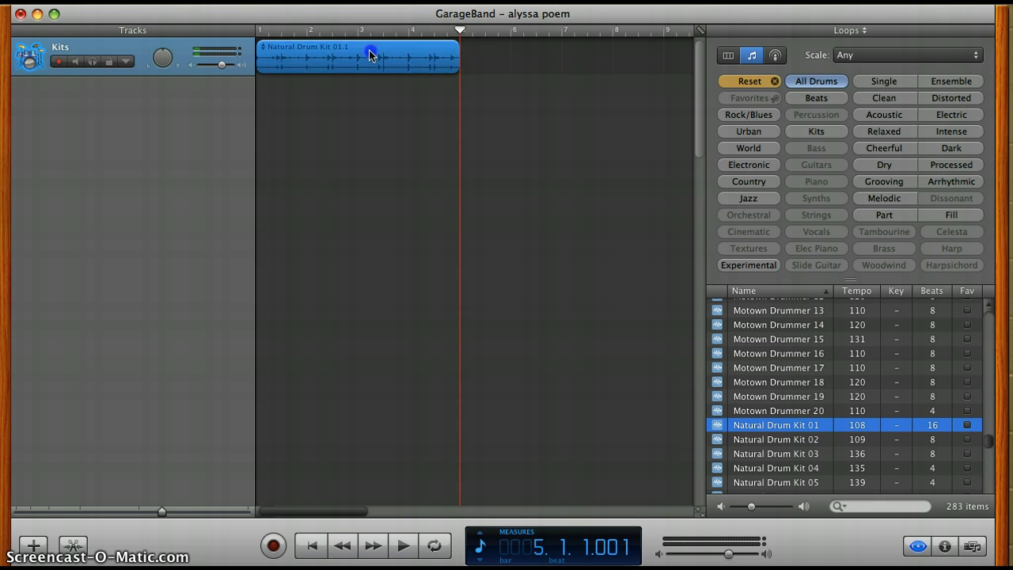
{"action": "key", "text": "super+v"}
{"action": "key", "text": "super+v"}
{"action": "key", "text": "super+v"}
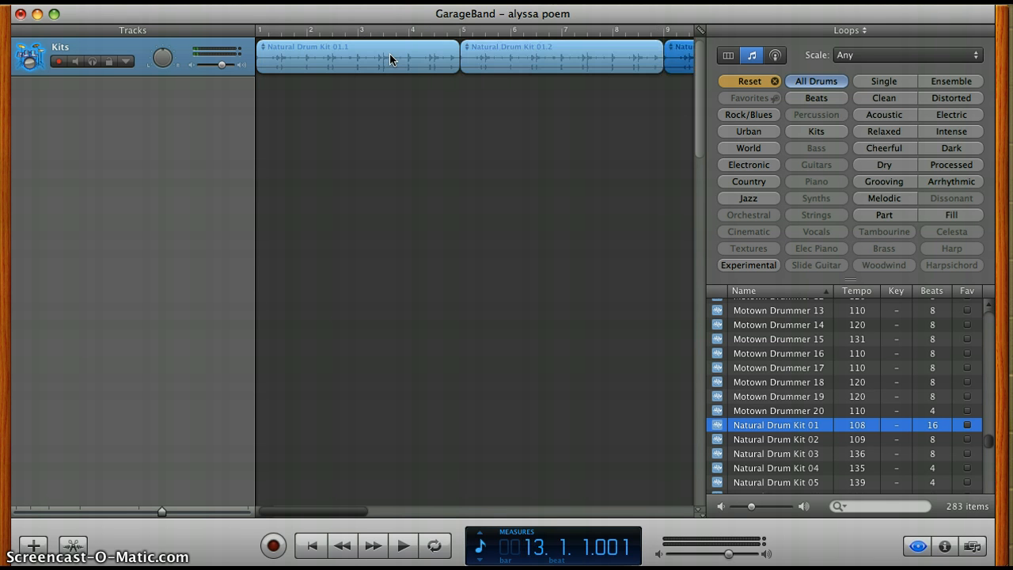
{"action": "key", "text": "super+v"}
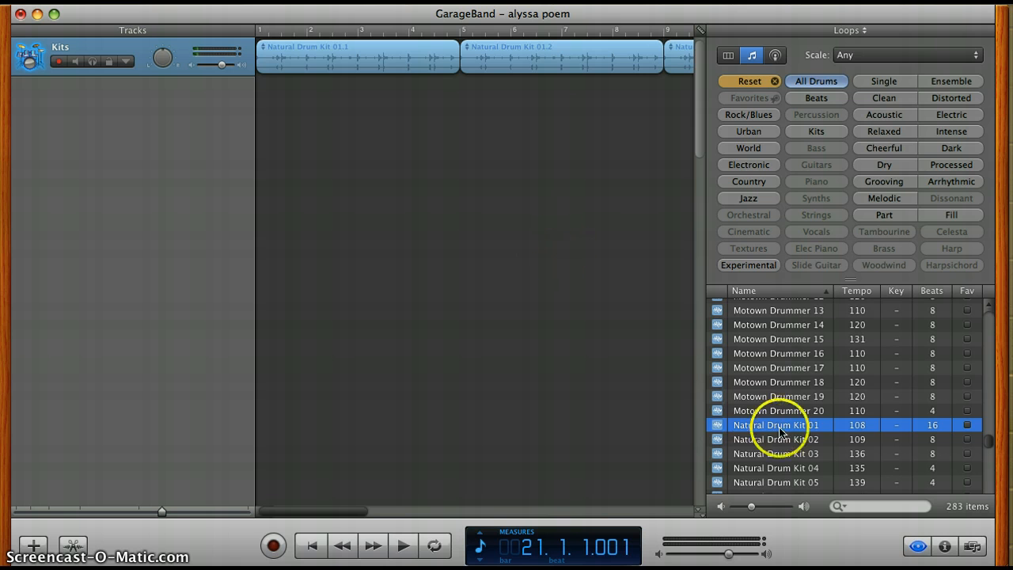
Add the Percussion Combo 01 loop at measure 2 on a second track below the drum kit
{"action": "scroll", "coordinate": [786, 426], "scroll_direction": "down", "scroll_amount": 10}
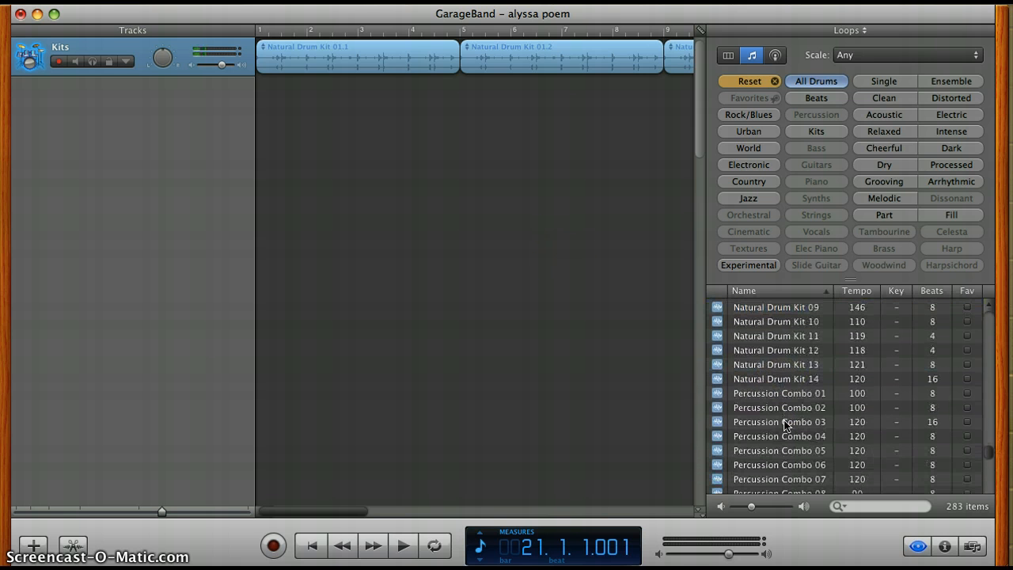
{"action": "left_click_drag", "start_coordinate": [766, 402], "coordinate": [322, 129]}
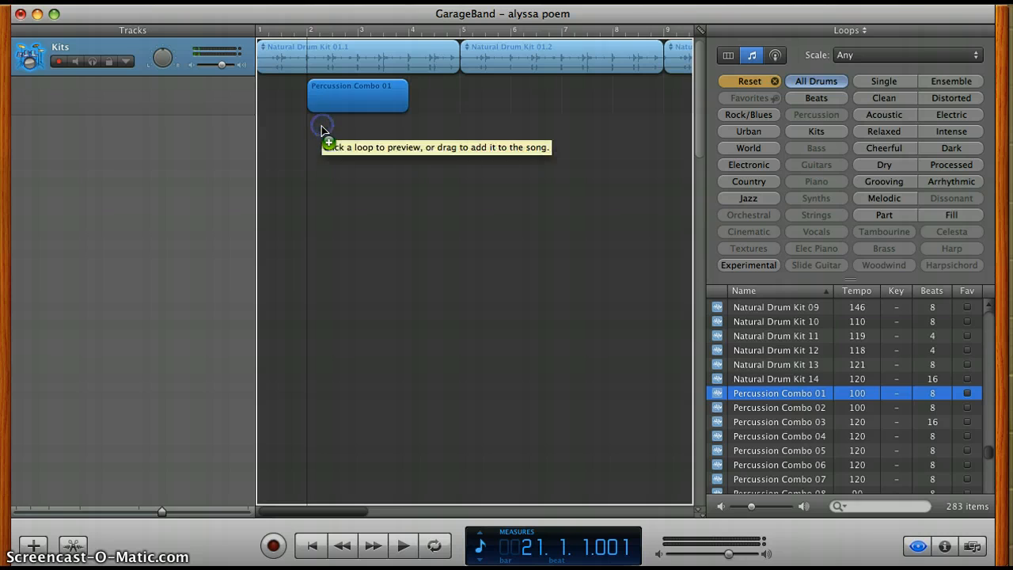
{"action": "left_click", "coordinate": [264, 93]}
Play the song from the beginning to hear both tracks together, and stop during measure 2
{"action": "left_click", "coordinate": [260, 33]}
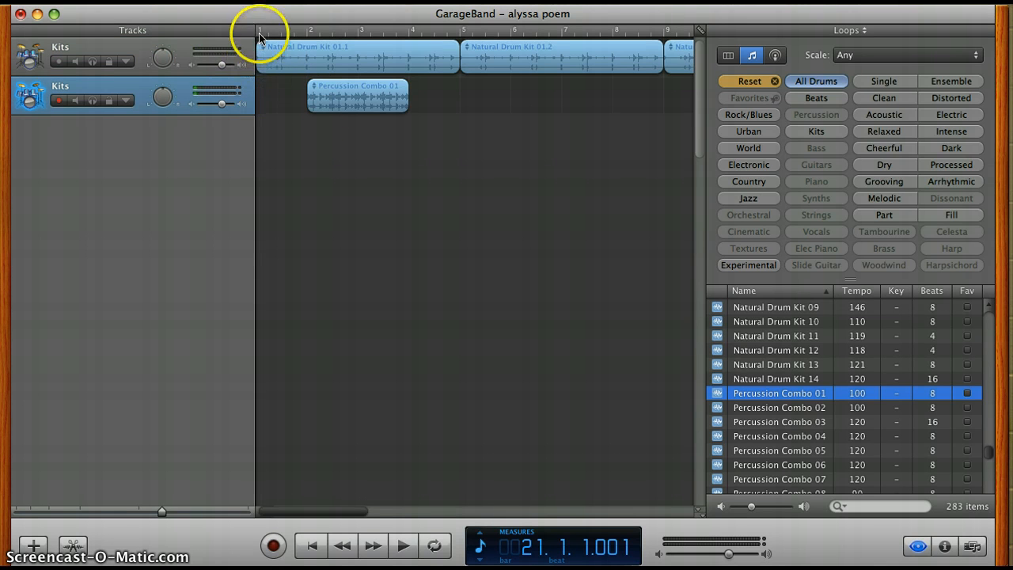
{"action": "key", "text": "space"}
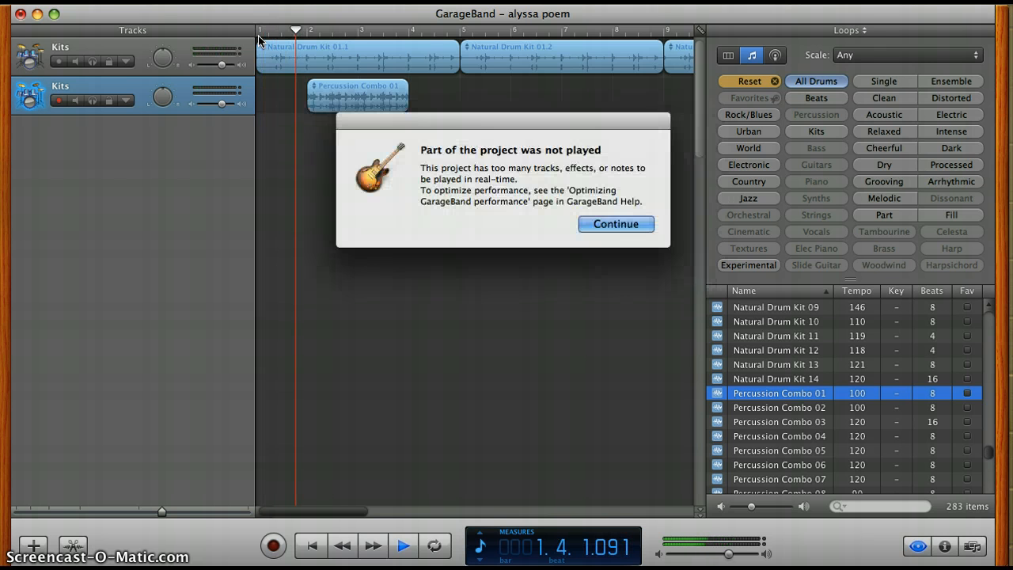
{"action": "key", "text": "Return"}
{"action": "key", "text": "space"}
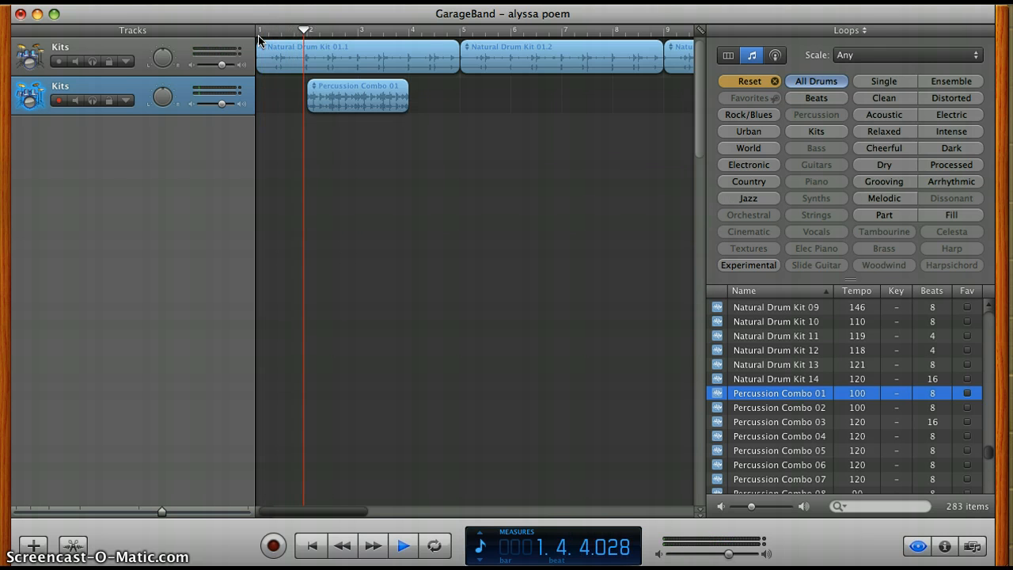
{"action": "key", "text": "space"}
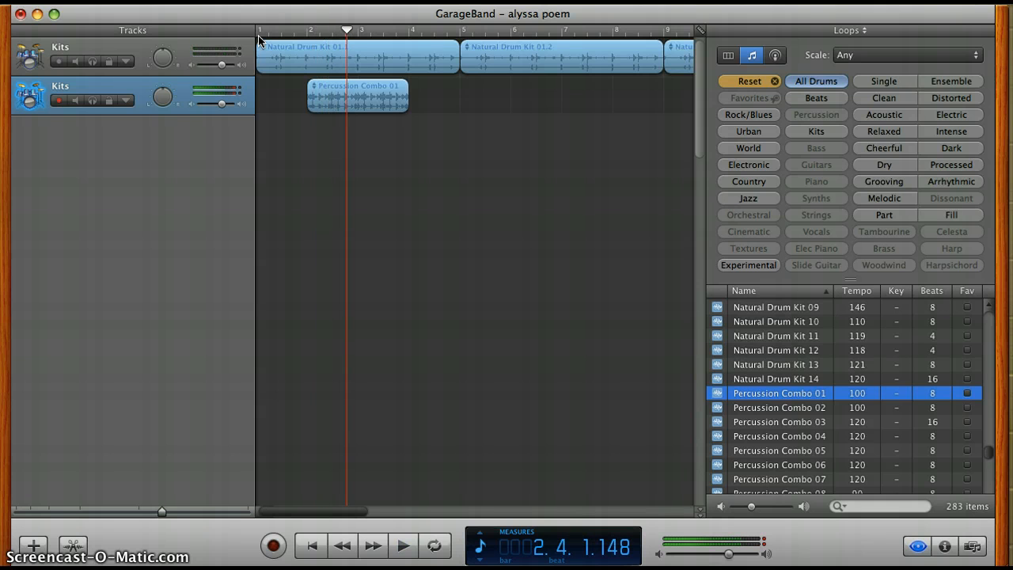
Delete the Percussion Combo 01 region and its emptied second Kits track
{"action": "left_click", "coordinate": [387, 101]}
{"action": "key", "text": "Delete"}
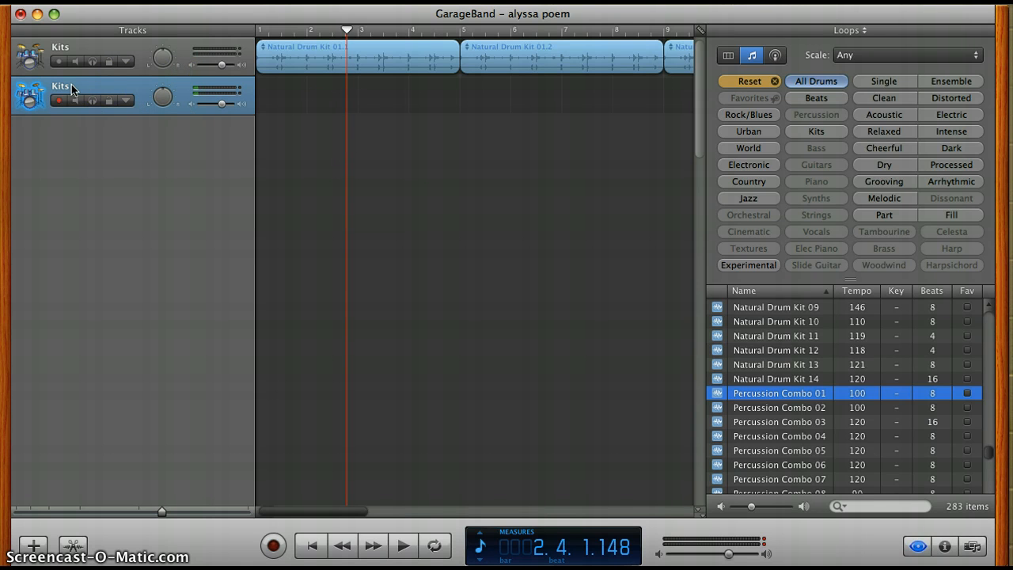
{"action": "left_click", "coordinate": [194, 0]}
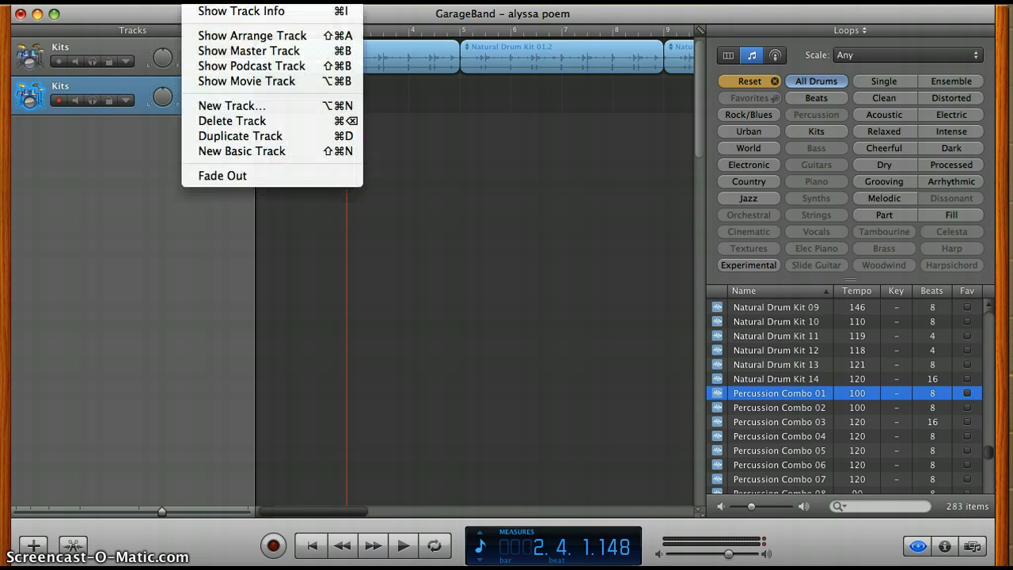
{"action": "left_click", "coordinate": [97, 78]}
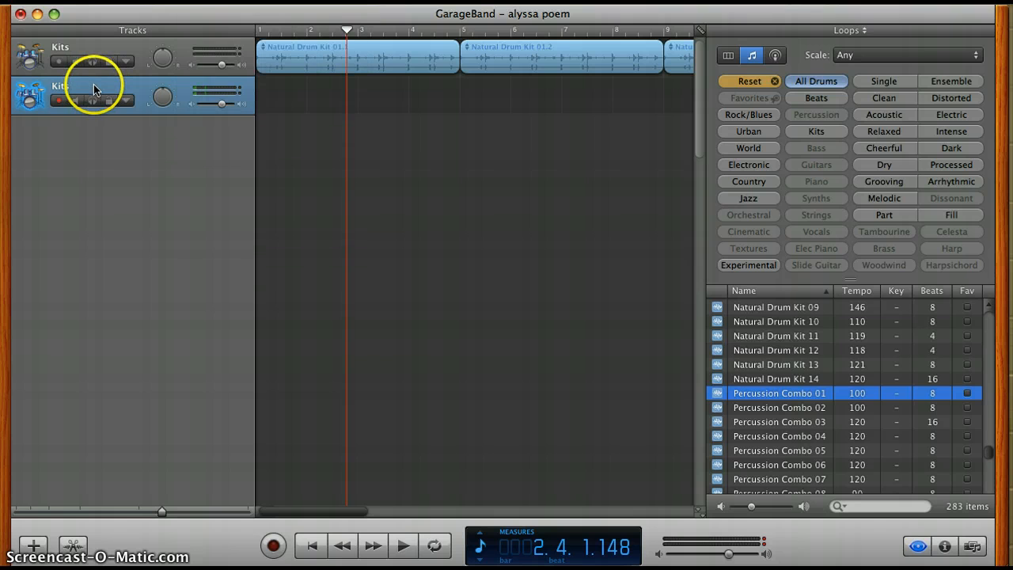
{"action": "left_click", "coordinate": [194, 0]}
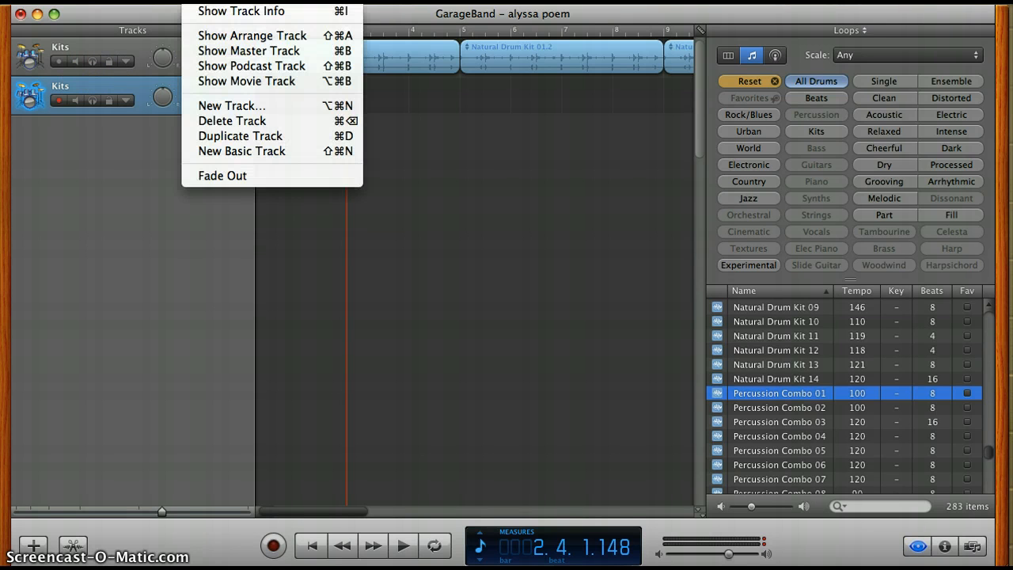
{"action": "left_click", "coordinate": [236, 119]}
{"action": "left_click", "coordinate": [192, 49]}
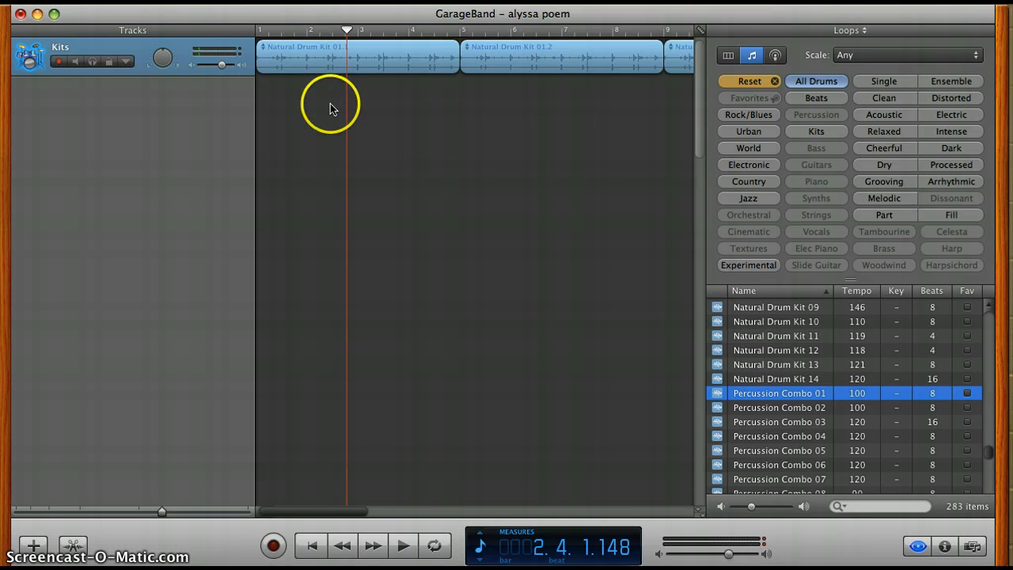
Add a new Real Instrument track below the drum track for a microphone recording
{"action": "left_click", "coordinate": [194, 0]}
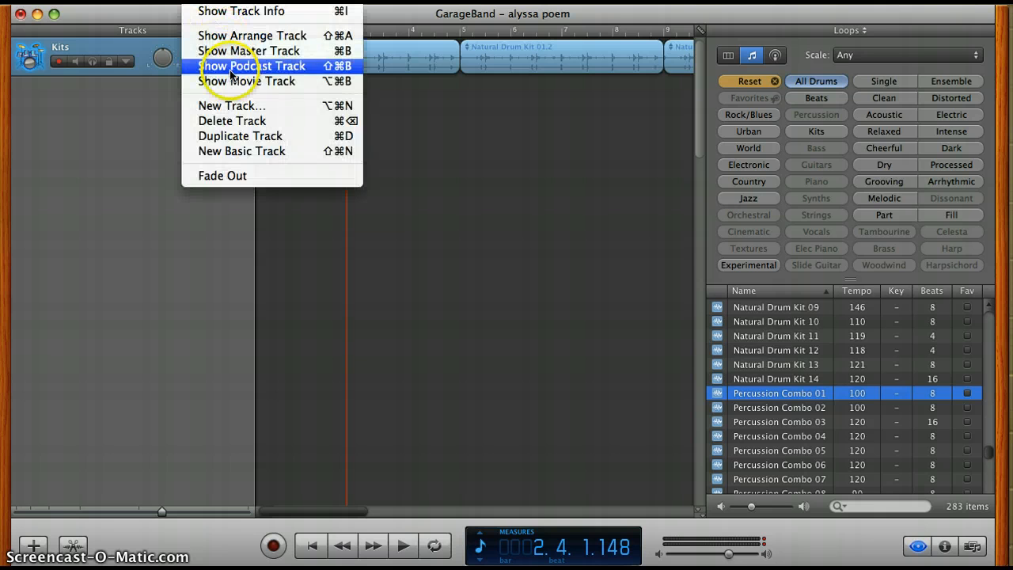
{"action": "left_click", "coordinate": [221, 106]}
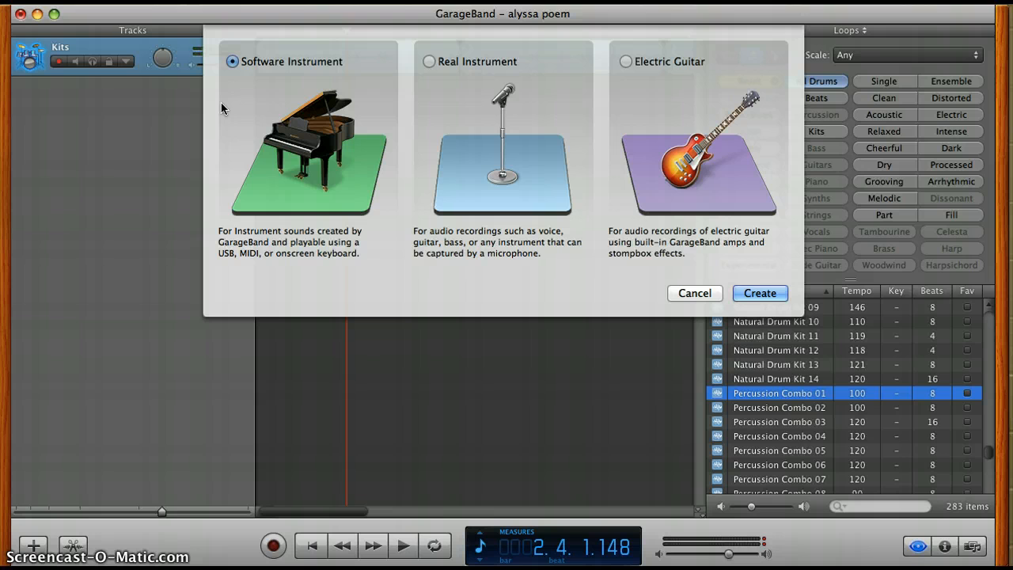
{"action": "left_click", "coordinate": [460, 61]}
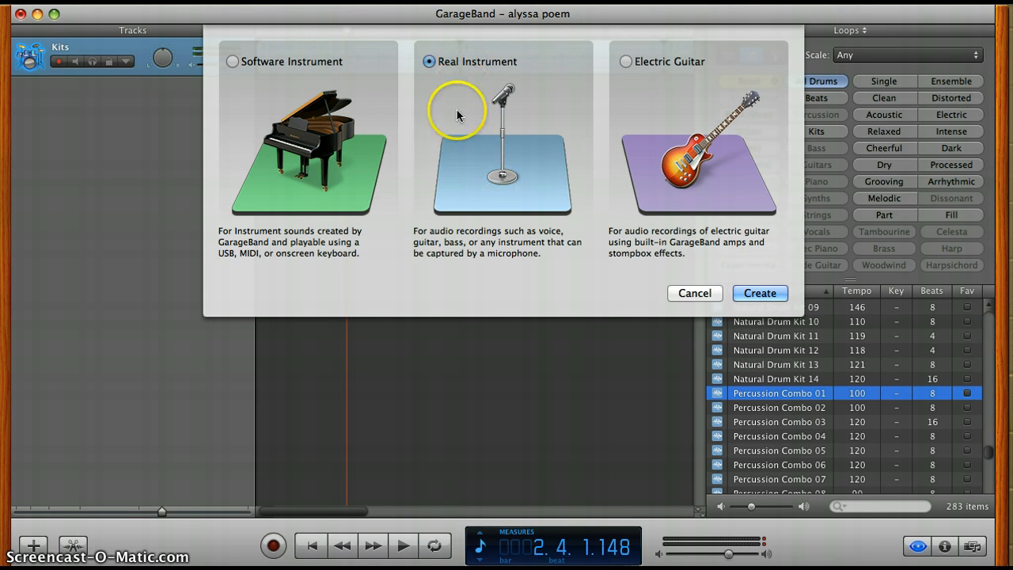
{"action": "left_click", "coordinate": [760, 293]}
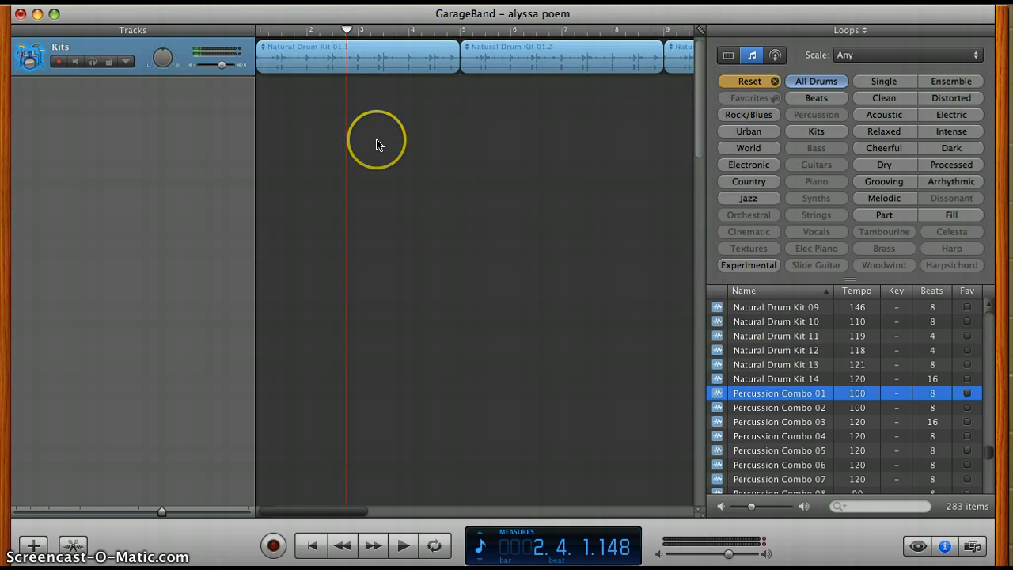
{"action": "left_click", "coordinate": [344, 141]}
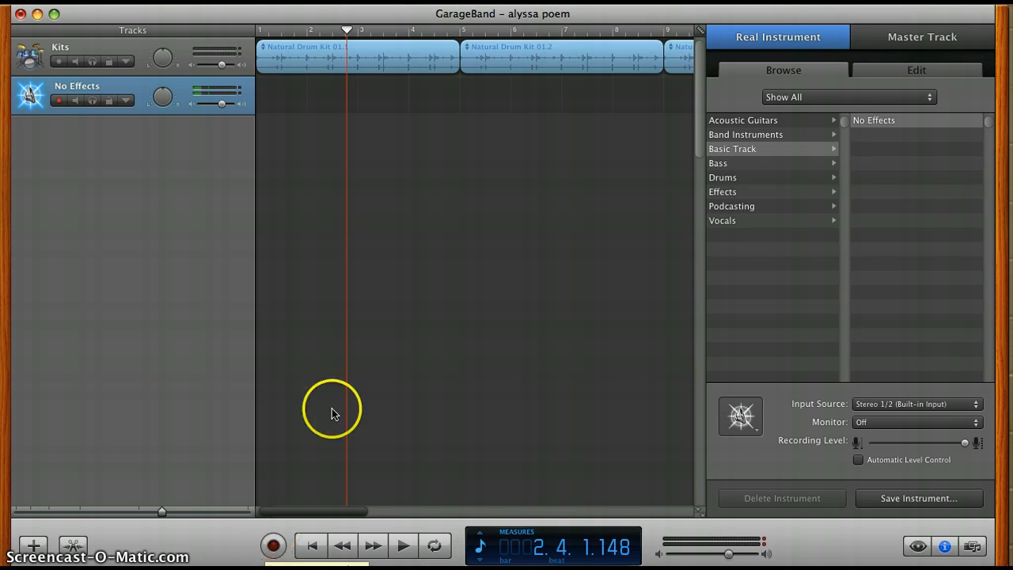
Return the playhead to the song's beginning, record two short takes on the No Effects track, and stop the transport
{"action": "left_click_drag", "start_coordinate": [346, 31], "coordinate": [250, 32]}
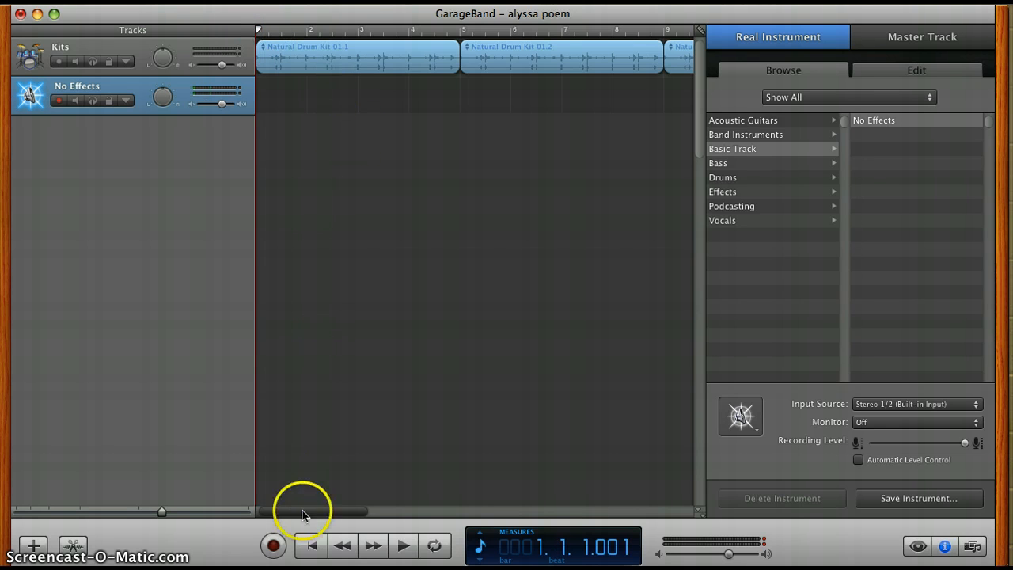
{"action": "left_click", "coordinate": [275, 547]}
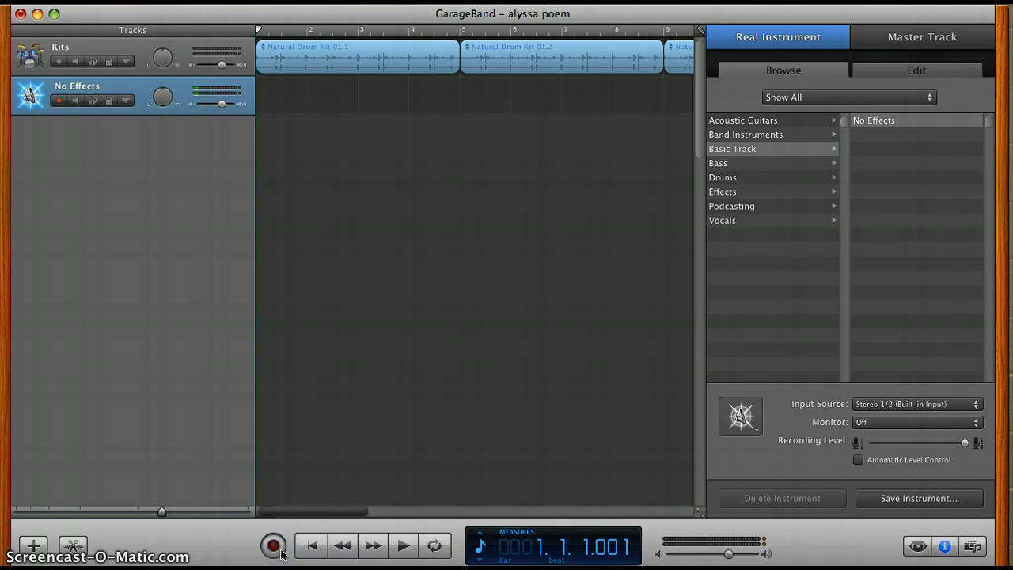
{"action": "key", "text": "Return"}
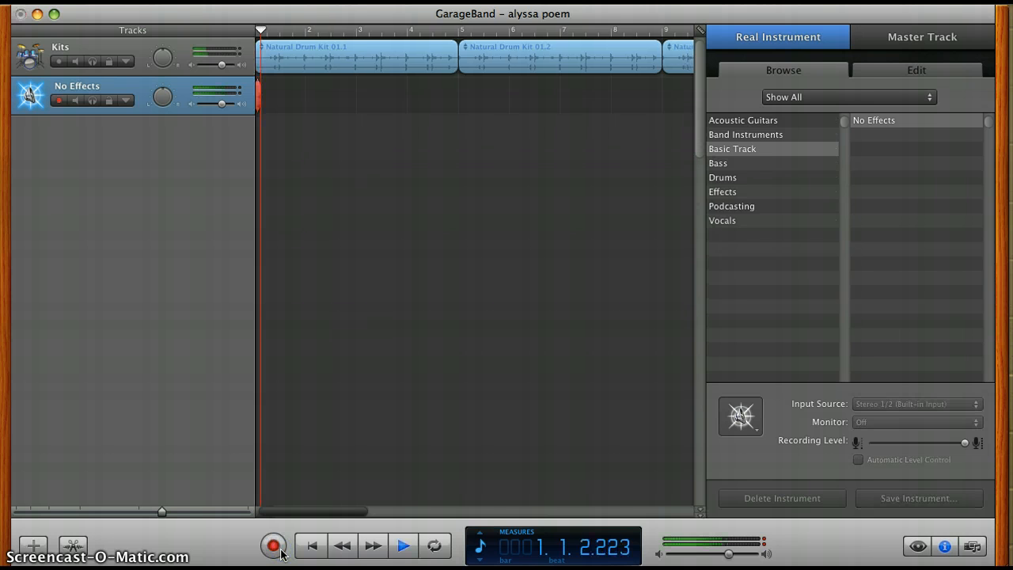
{"action": "left_click", "coordinate": [275, 547]}
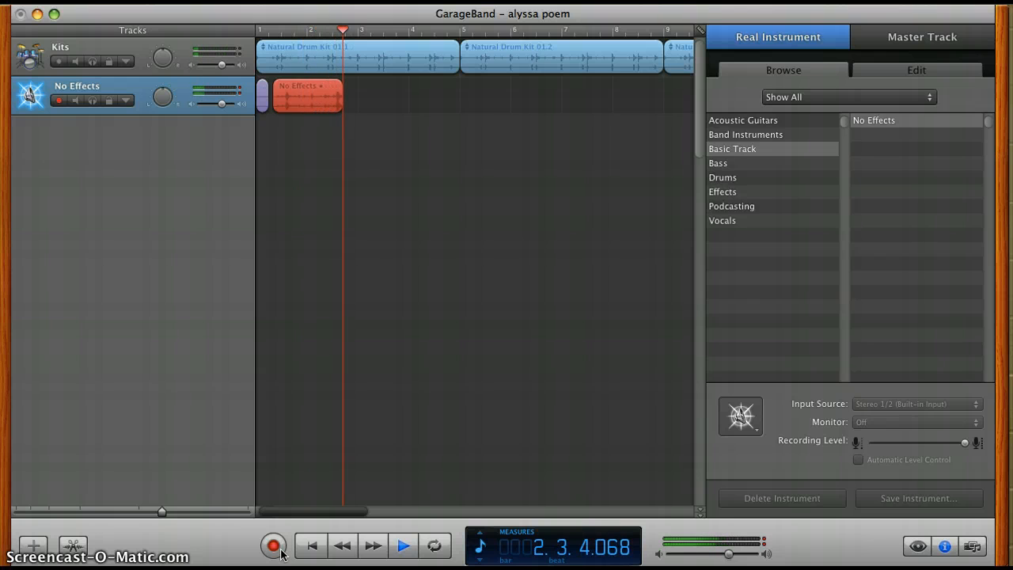
{"action": "left_click", "coordinate": [277, 548]}
{"action": "key", "text": "space"}
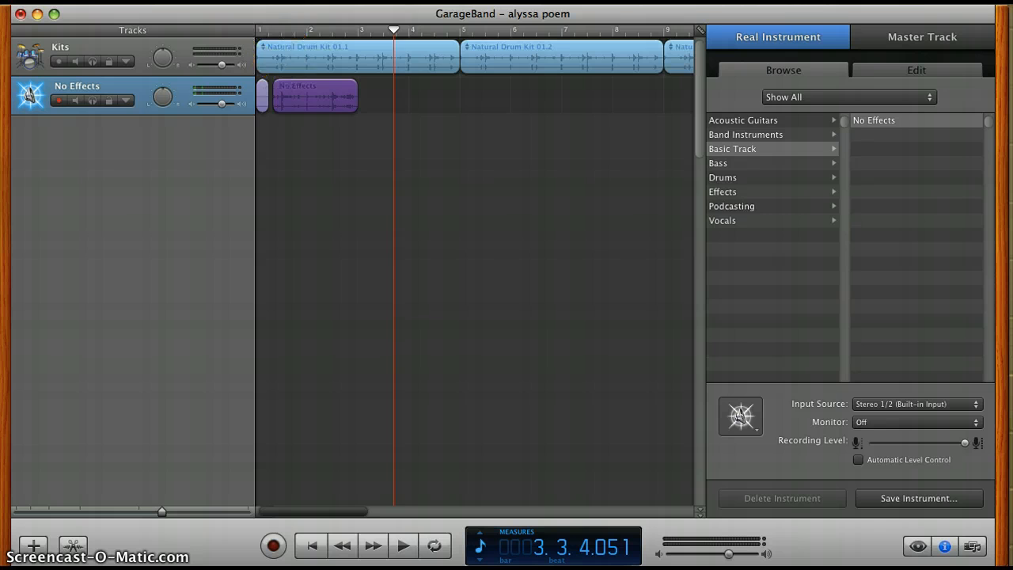
Turn off the metronome so its clicks do not accompany the voice recording
{"action": "left_click", "coordinate": [248, 1]}
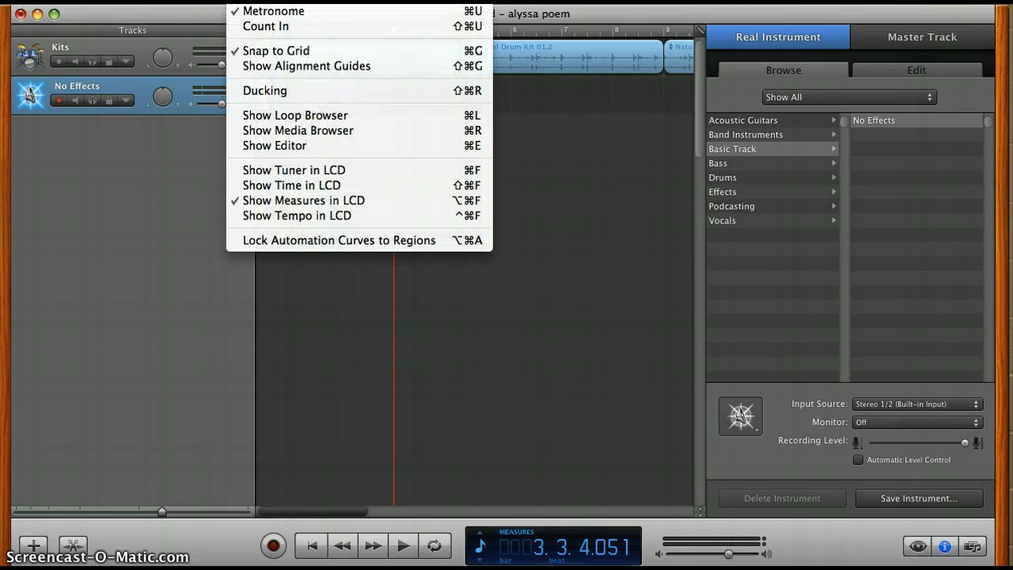
{"action": "left_click", "coordinate": [269, 12]}
{"action": "left_click", "coordinate": [252, 2]}
{"action": "left_click", "coordinate": [251, 2]}
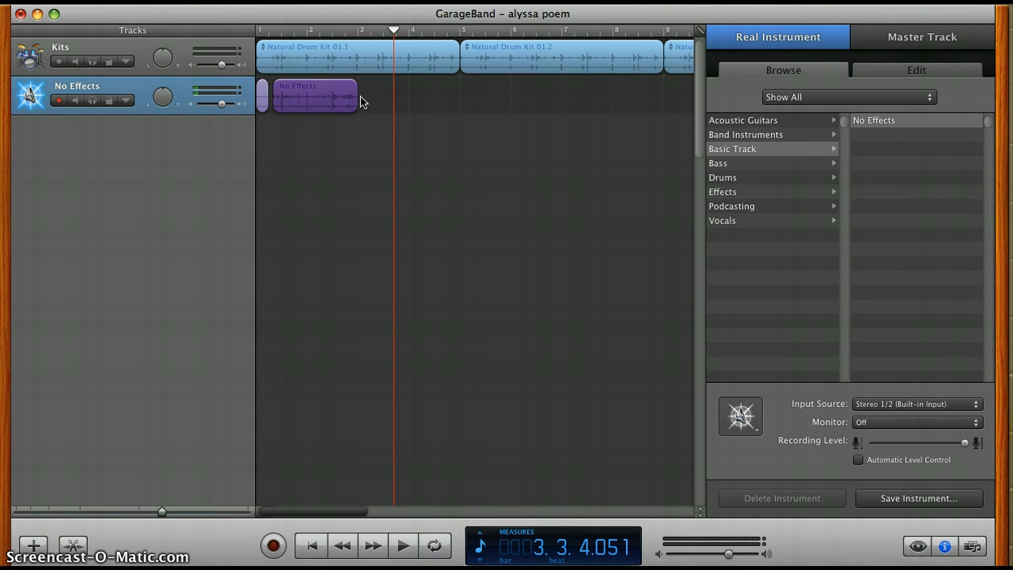
Review the options for sharing and exporting the song, and return the playhead to the song's beginning
{"action": "left_click", "coordinate": [323, 101]}
{"action": "left_click", "coordinate": [299, 1]}
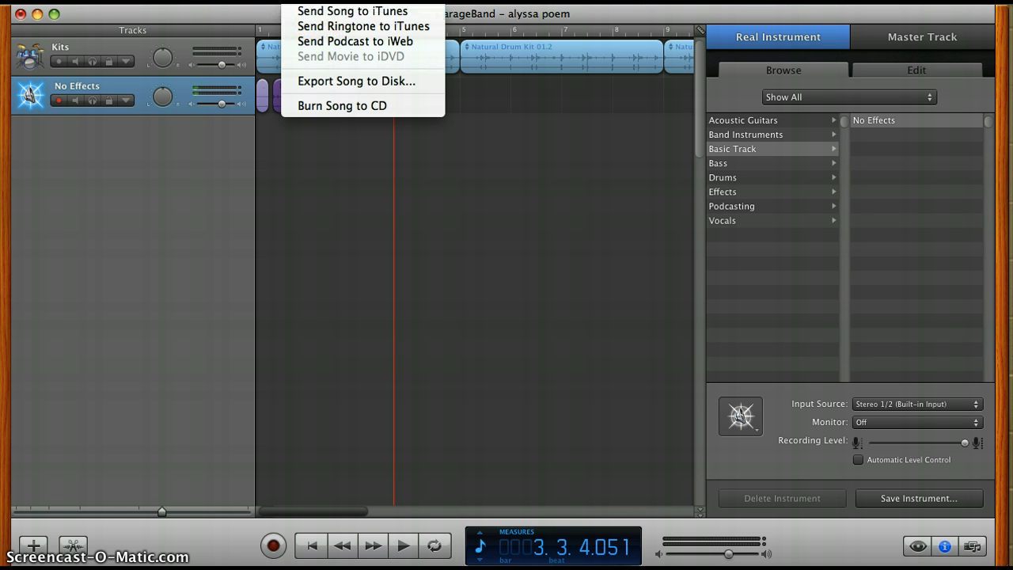
{"action": "left_click", "coordinate": [305, 1]}
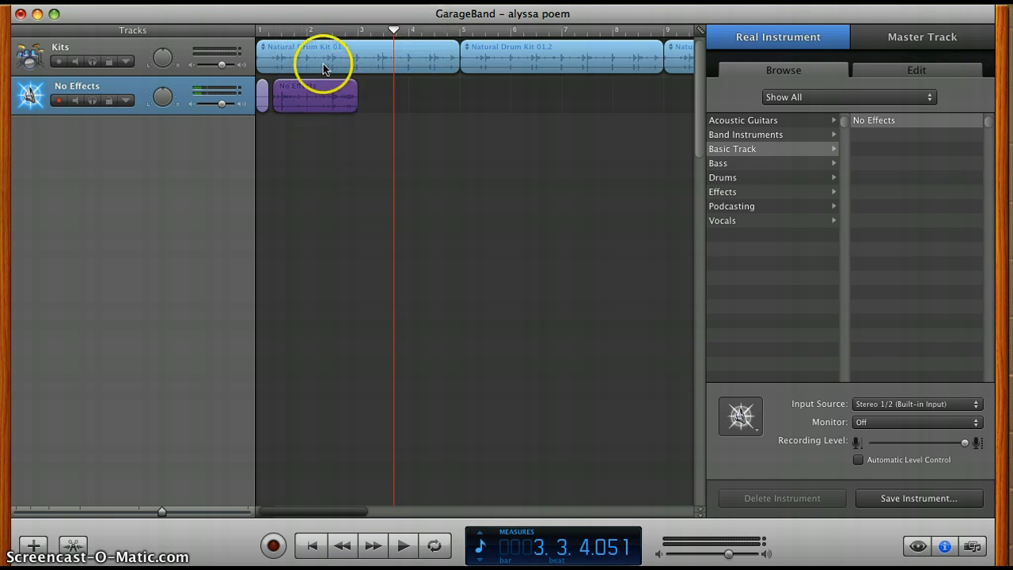
{"action": "left_click", "coordinate": [258, 31]}
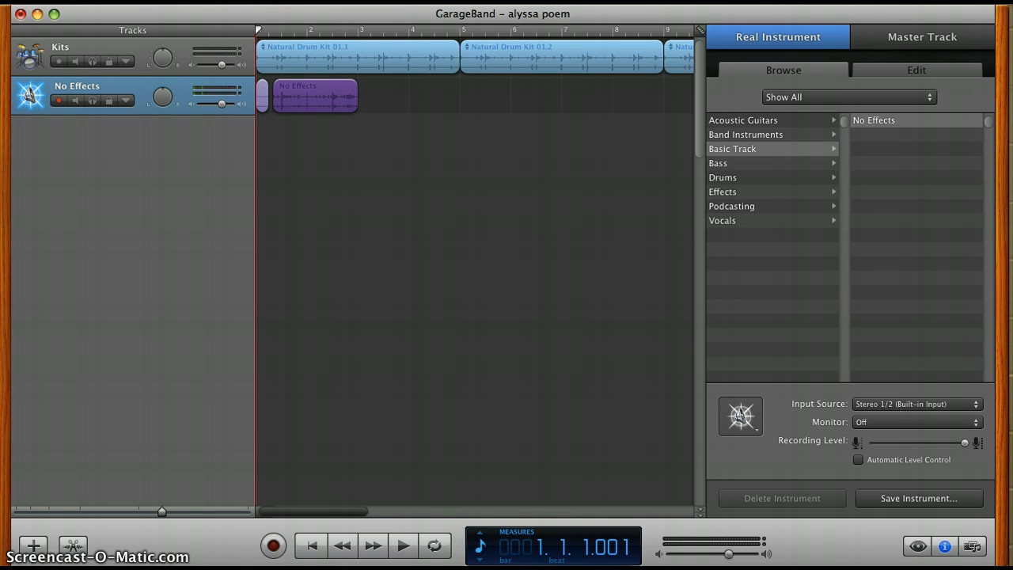
Review the track types offered for a new track without creating one, and check the metronome setting
{"action": "left_click", "coordinate": [245, 2]}
{"action": "mouse_move", "coordinate": [202, 2]}
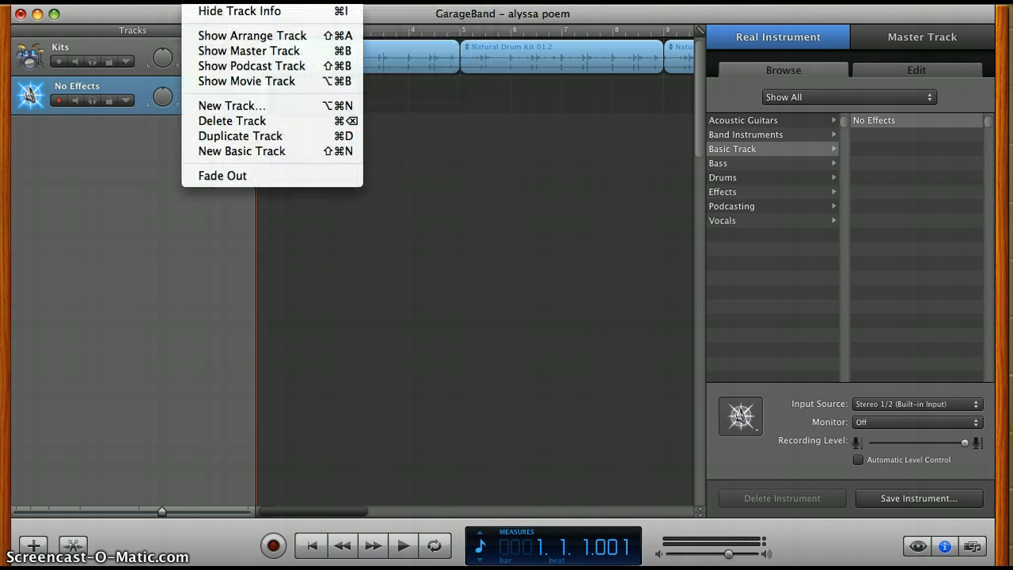
{"action": "left_click", "coordinate": [255, 107]}
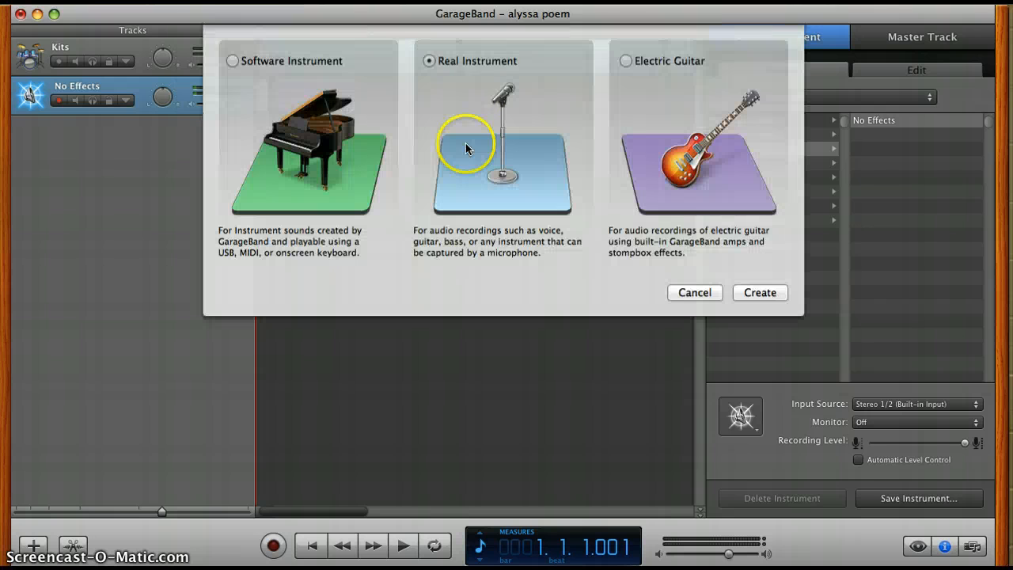
{"action": "left_click", "coordinate": [694, 293]}
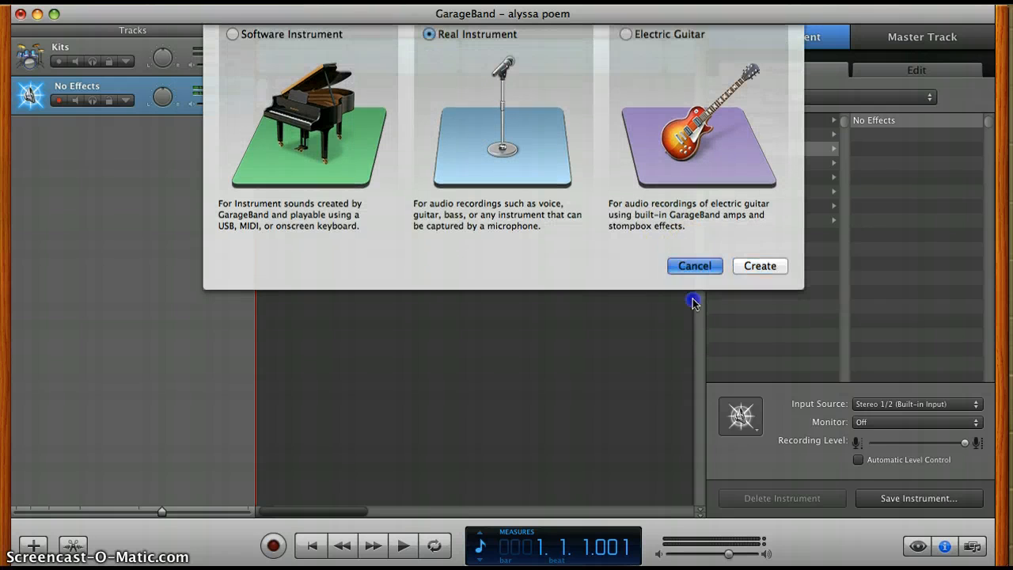
{"action": "left_click", "coordinate": [245, 1]}
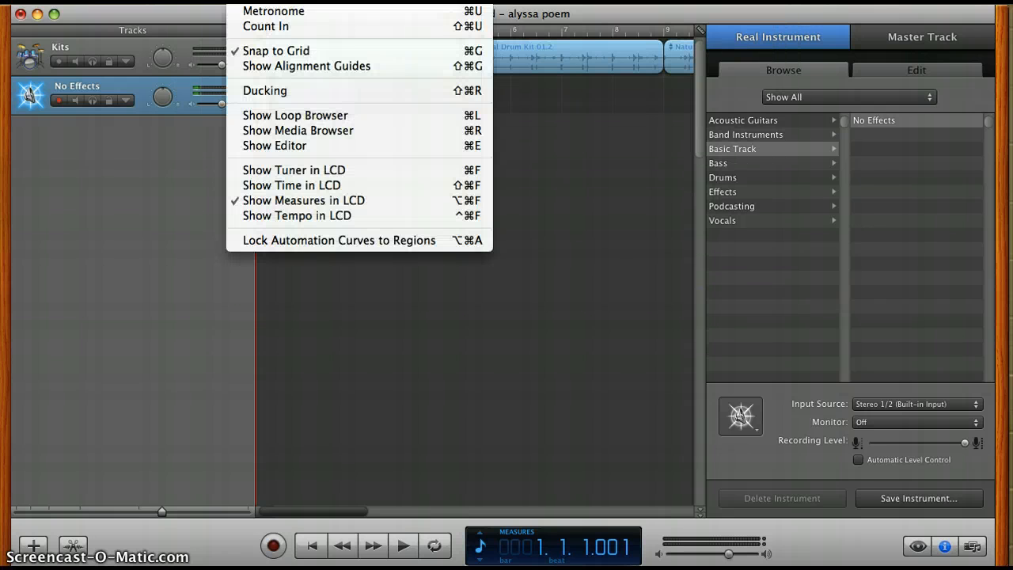
{"action": "left_click", "coordinate": [289, 12]}
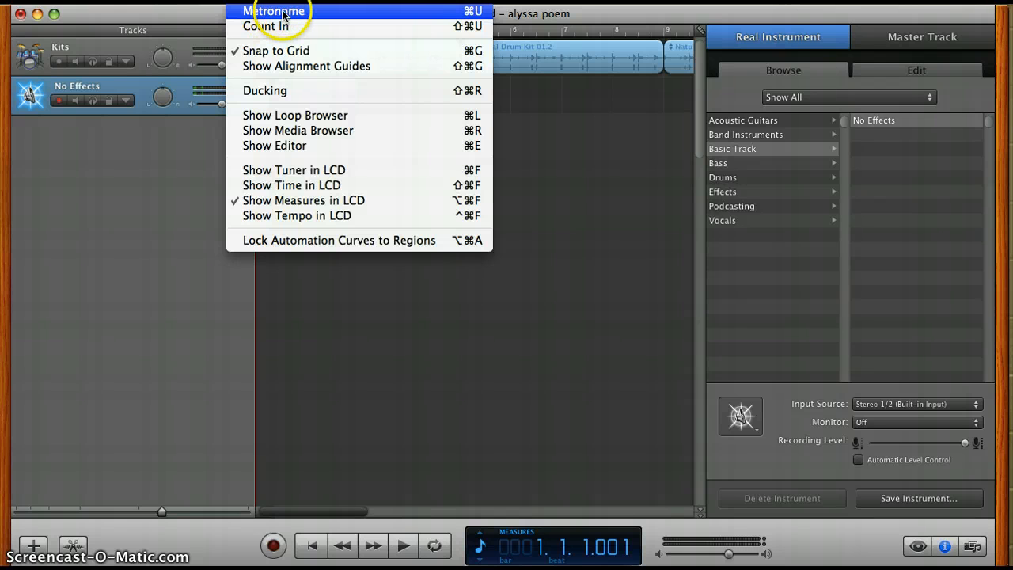